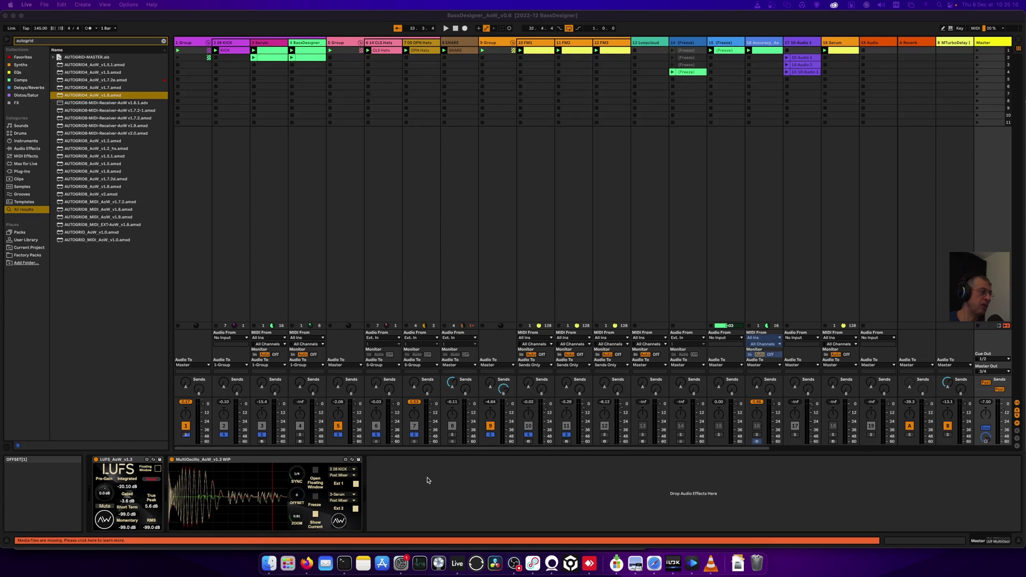
Step: Select the MultiOscillo device and open its large floating MyOscilloBig window
click(308, 463)
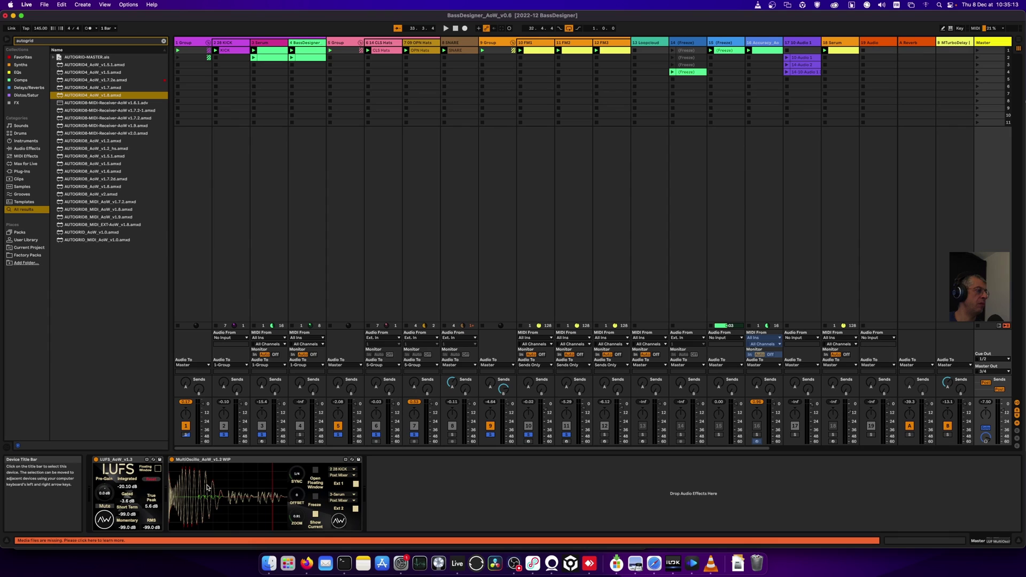
click(252, 463)
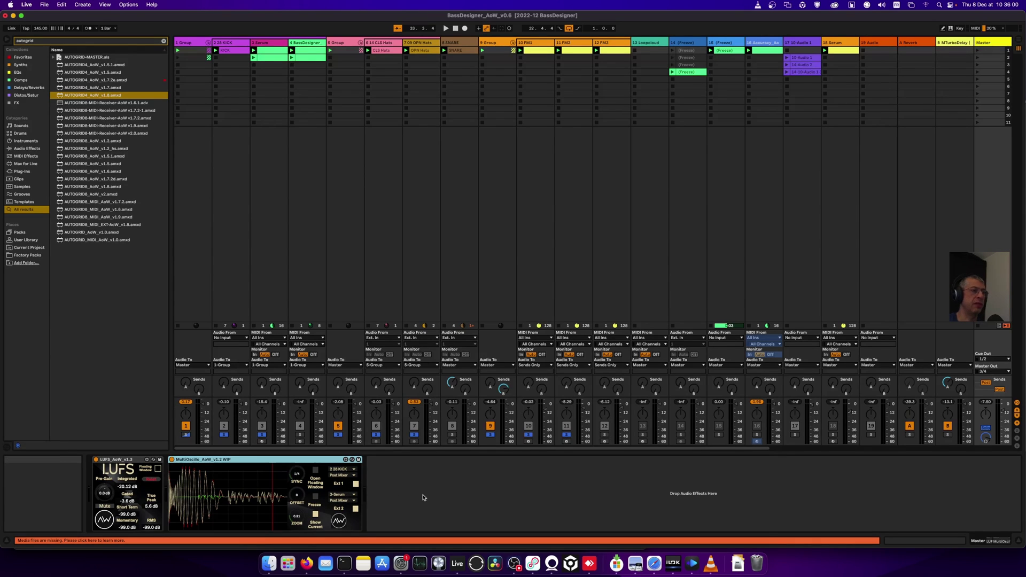
click(315, 470)
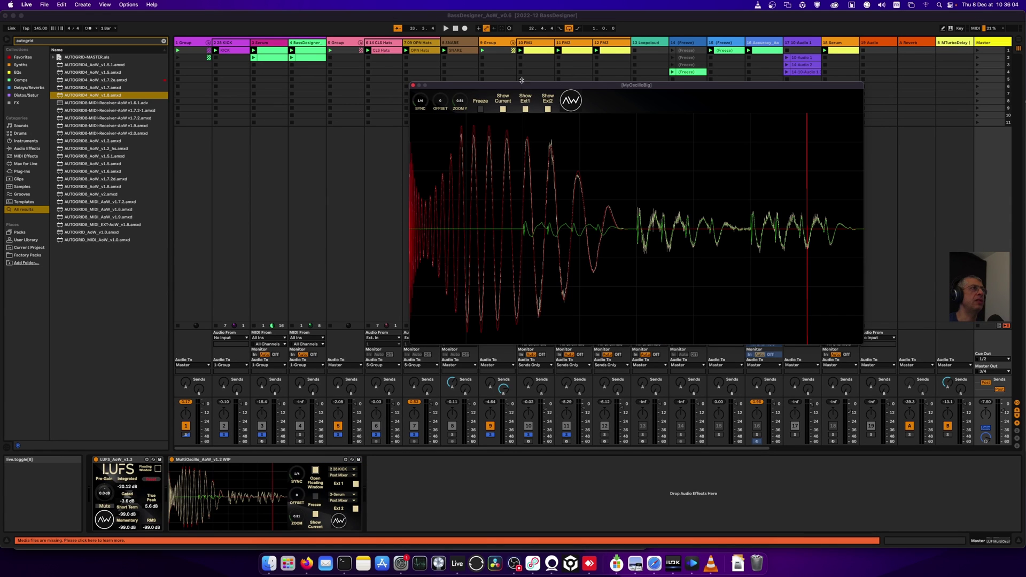
Step: Shrink the MyOscilloBig window and park it in the top-right corner
drag(519, 85, 333, 60)
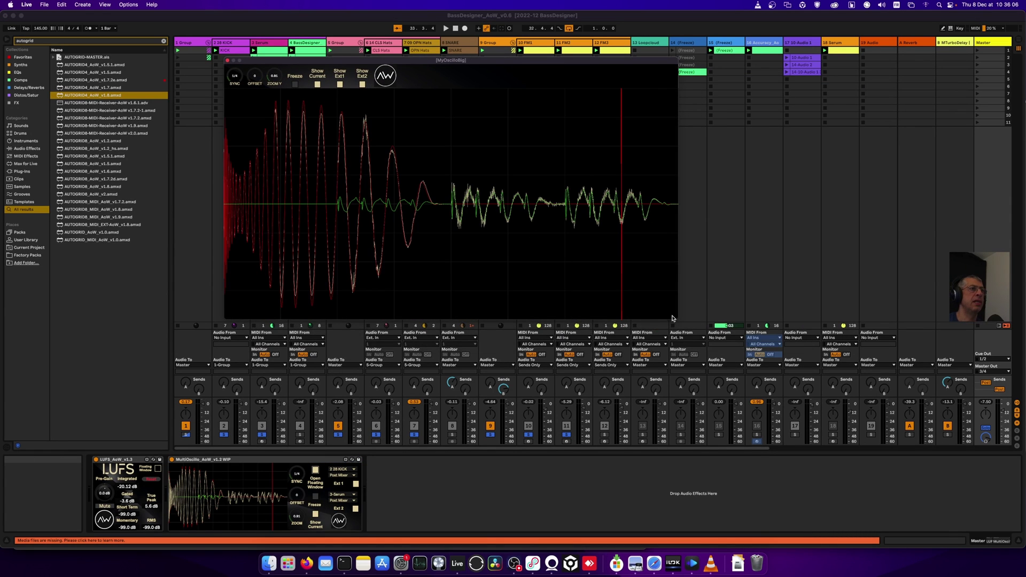
drag(674, 318, 412, 230)
drag(245, 63, 858, 23)
Step: Show the 3 Serum track's devices and move the scope window lower over the session grid
click(538, 197)
click(306, 48)
click(275, 43)
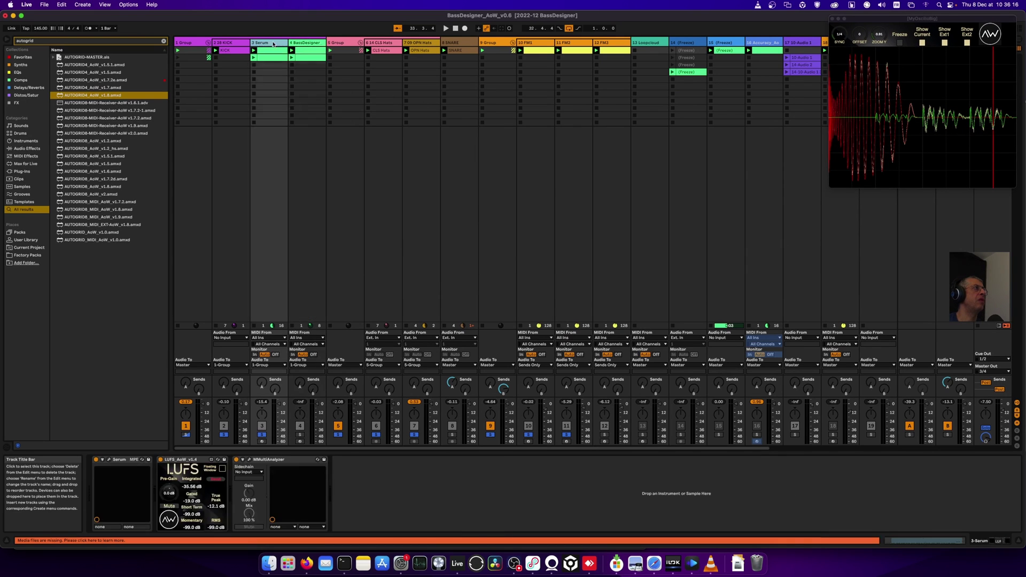
click(393, 46)
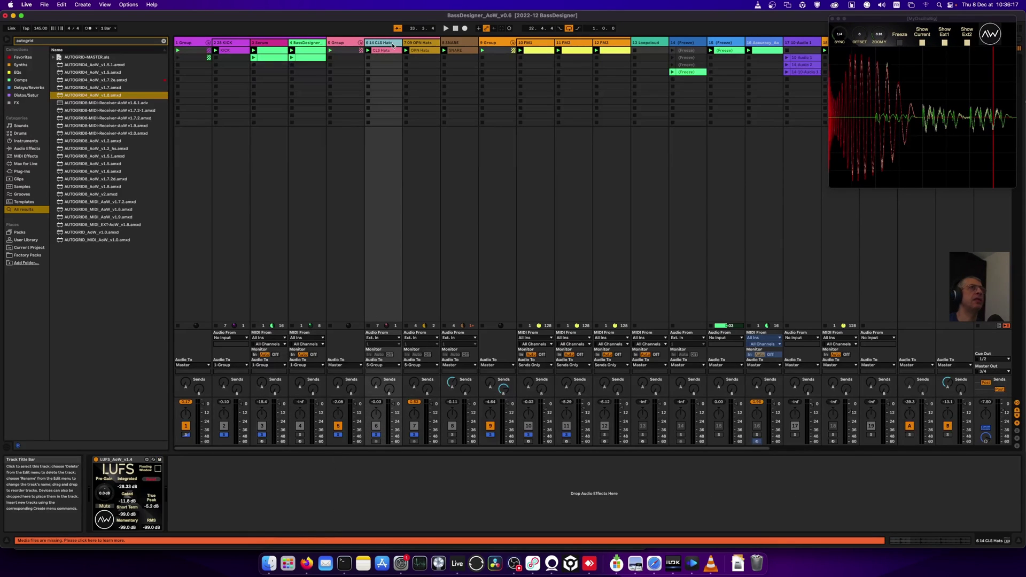
click(283, 72)
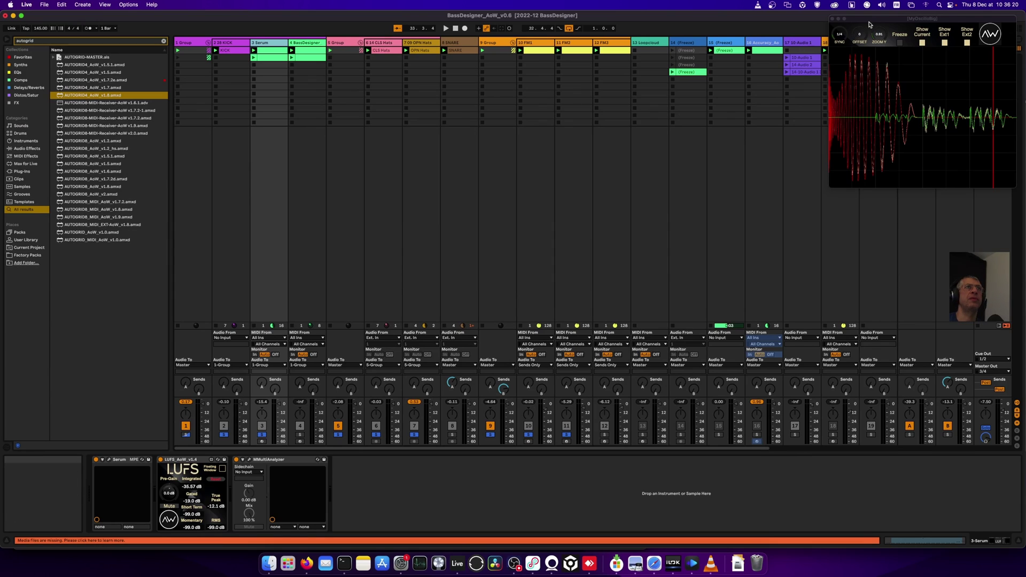
drag(870, 23, 862, 27)
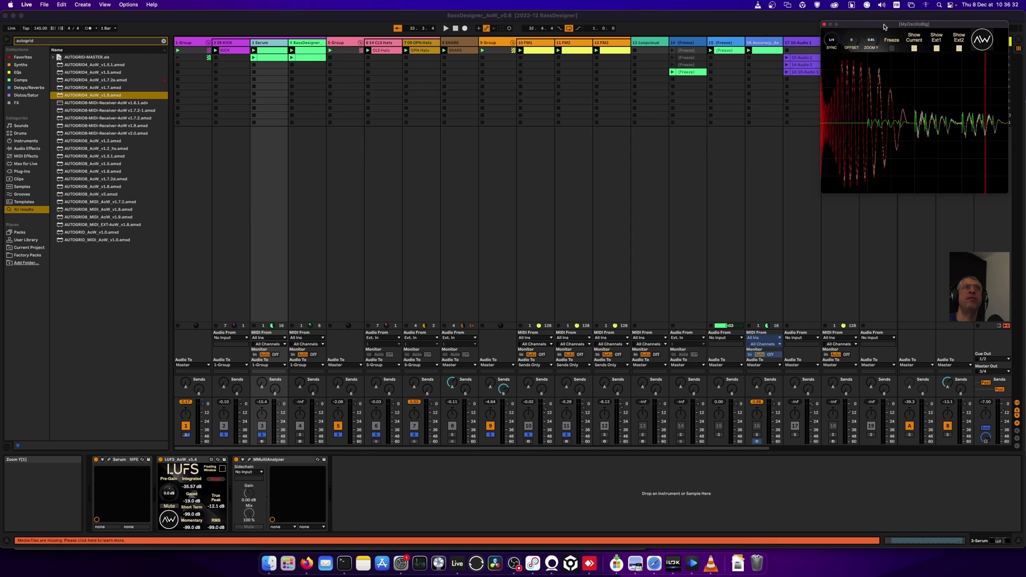
drag(884, 26, 788, 96)
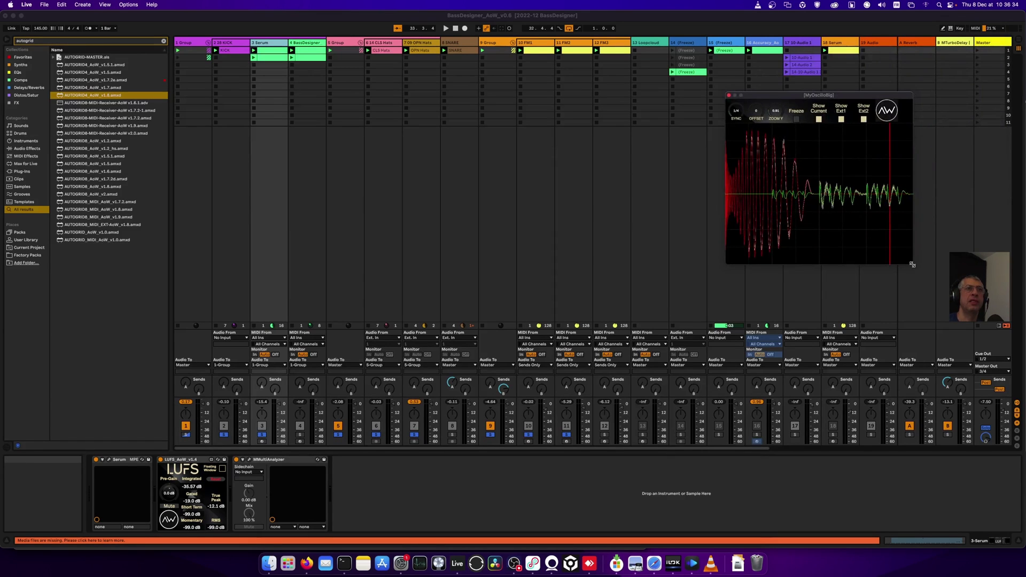
Step: Bring back the MultiOscillo chain and start playback to feed the floating scope
click(568, 499)
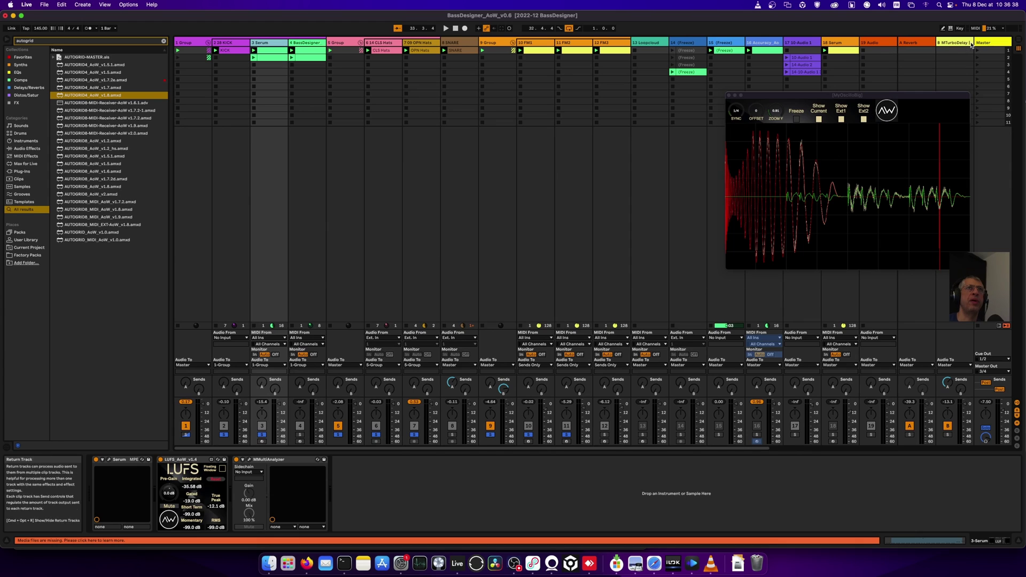
click(344, 391)
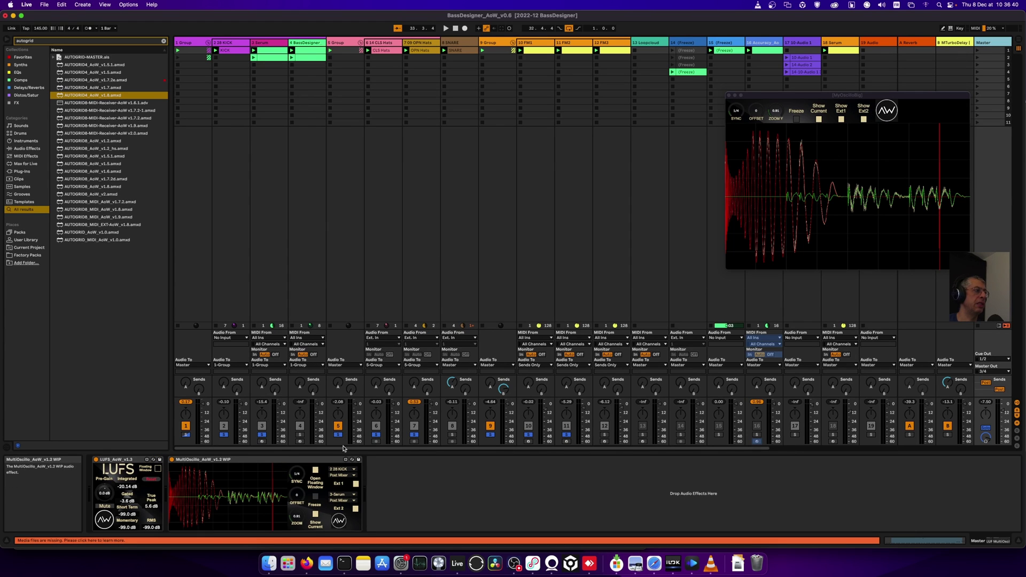
click(837, 96)
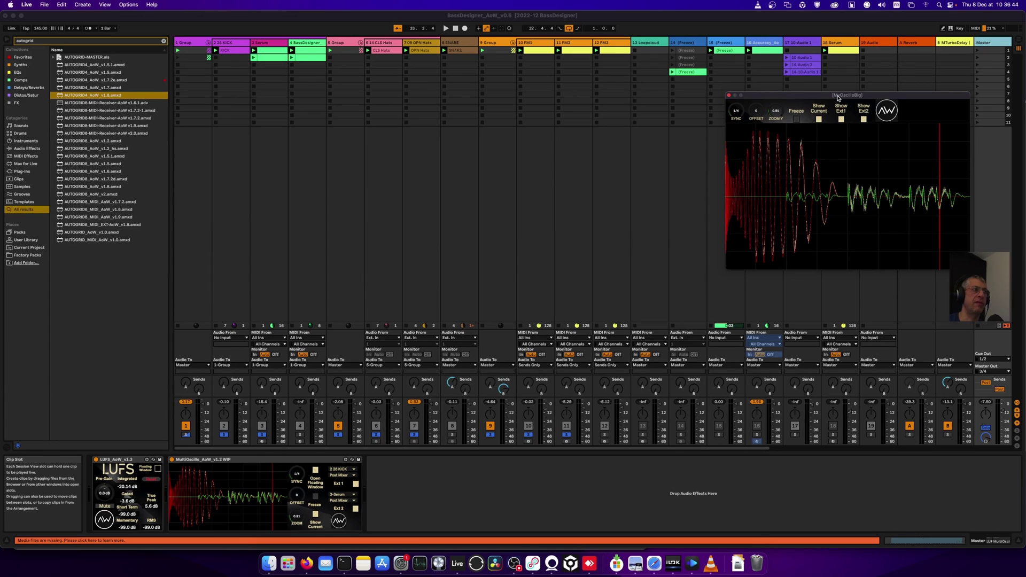
key(space)
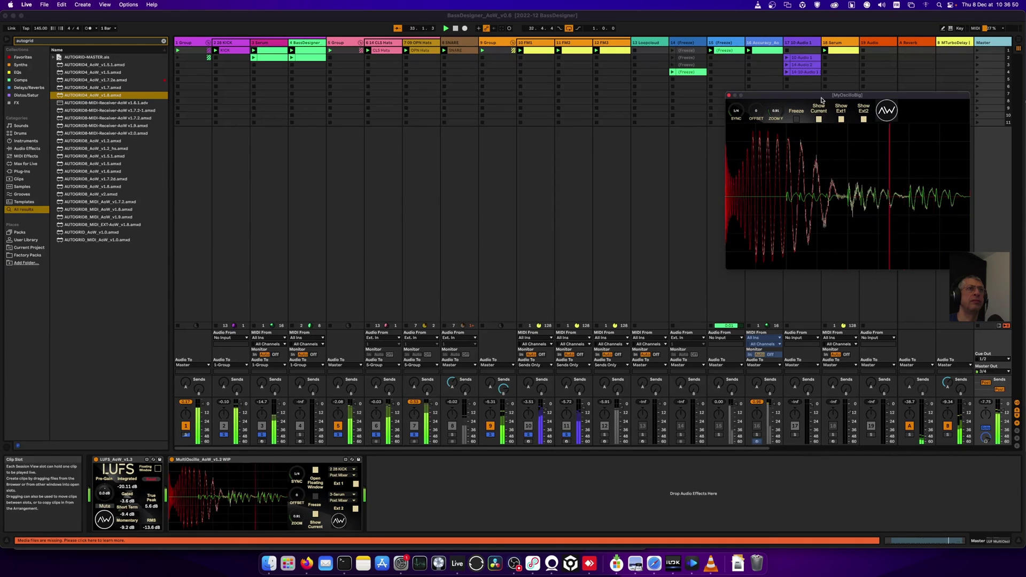
Step: Solo track 1 with Show Current toggled off then on, then select 3 Serum
click(818, 120)
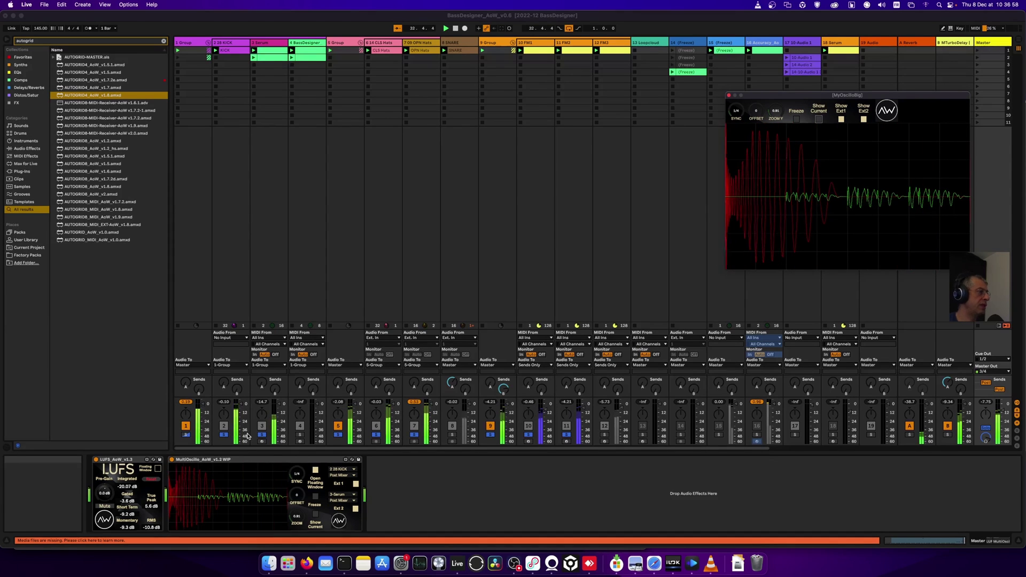
click(186, 434)
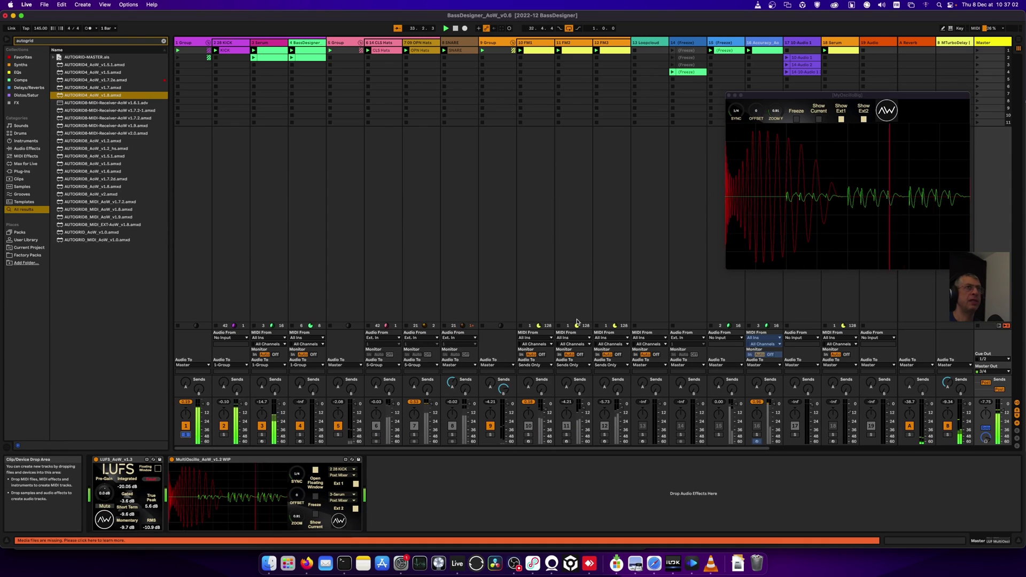
click(819, 119)
click(818, 119)
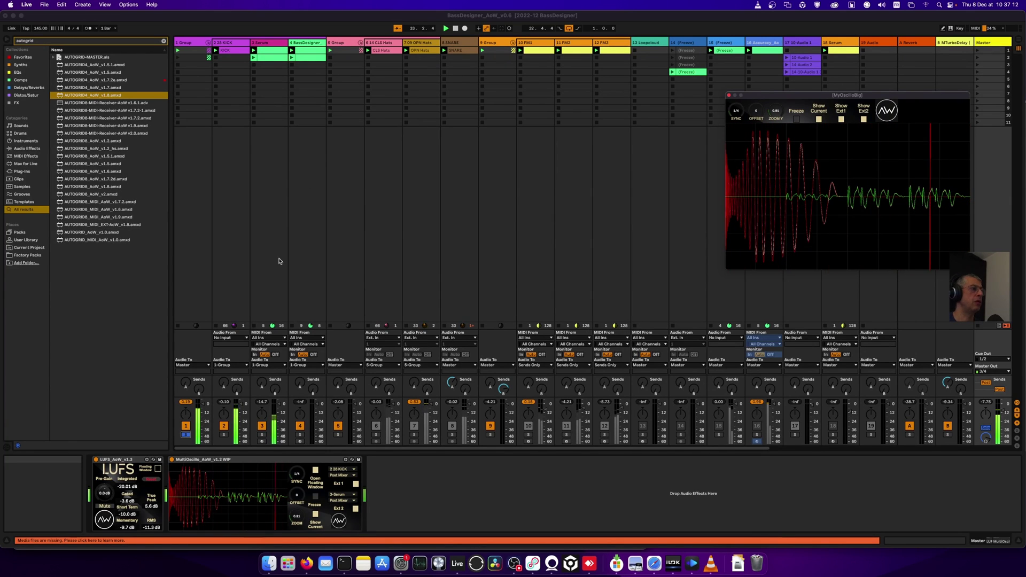
click(273, 46)
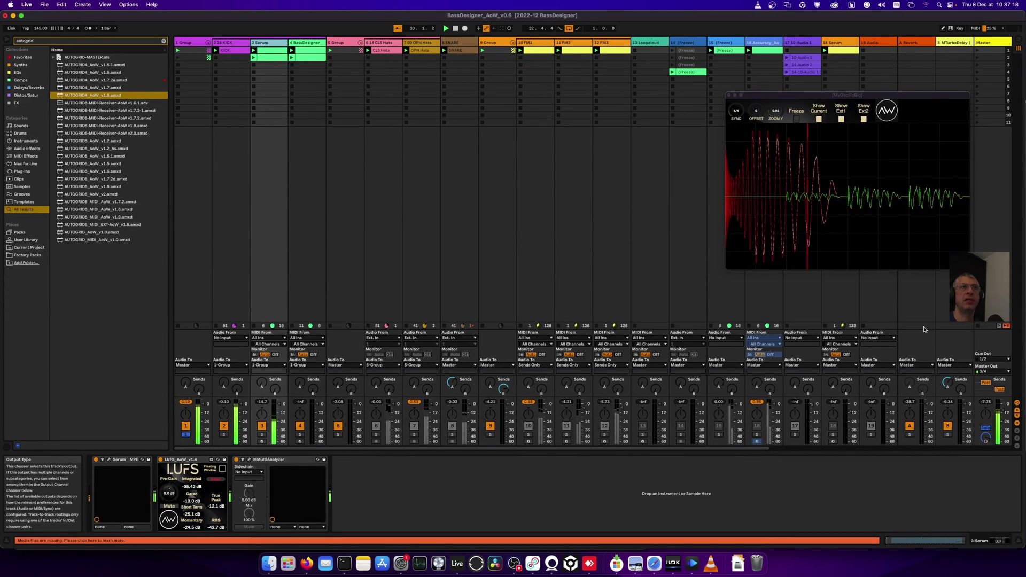
Step: Reveal the mixer's Track Delay row, skipping Performance Impact and Crossfader, all at 0.00 ms
click(1018, 449)
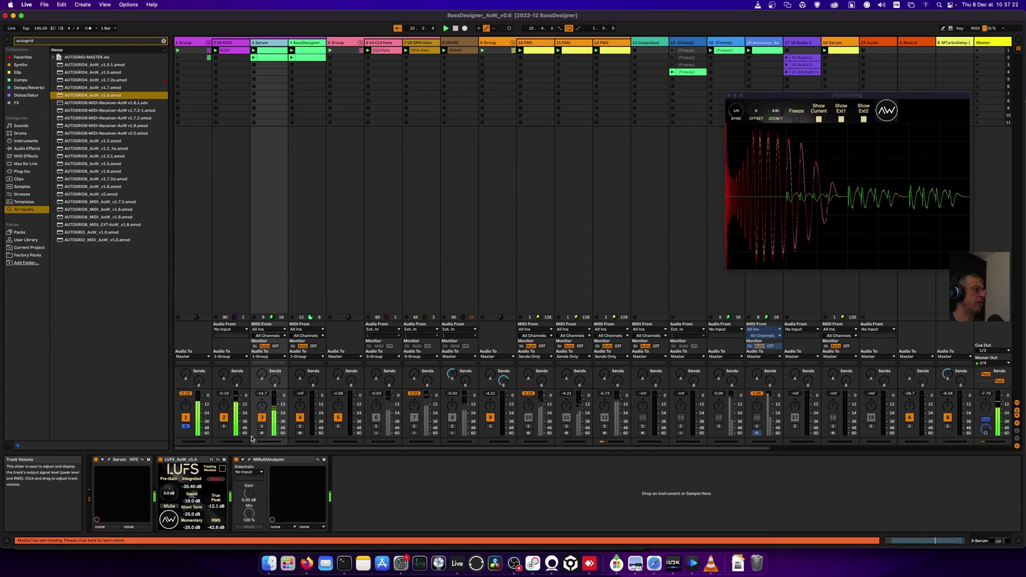
click(1018, 449)
click(1018, 441)
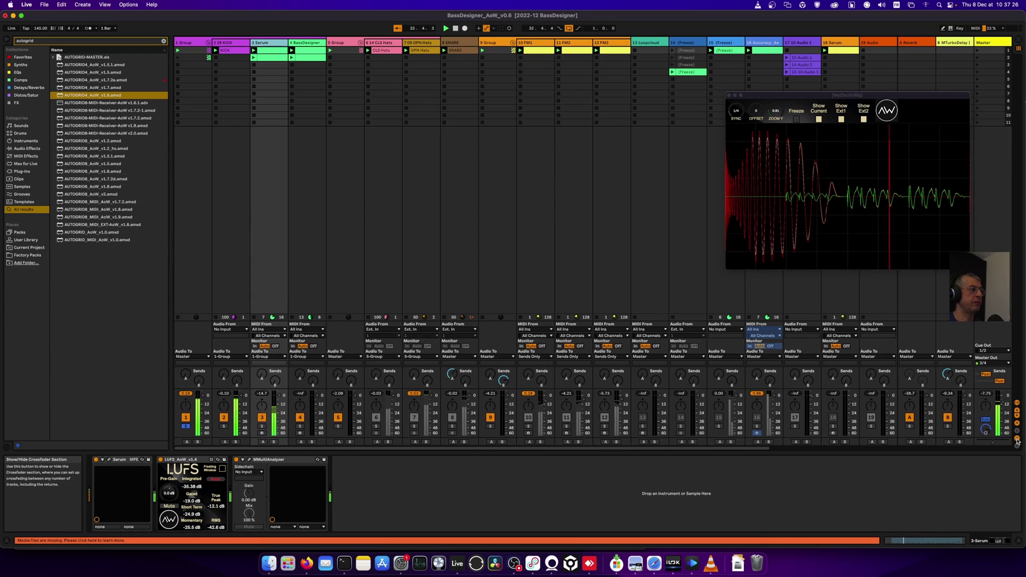
click(1018, 441)
click(1018, 434)
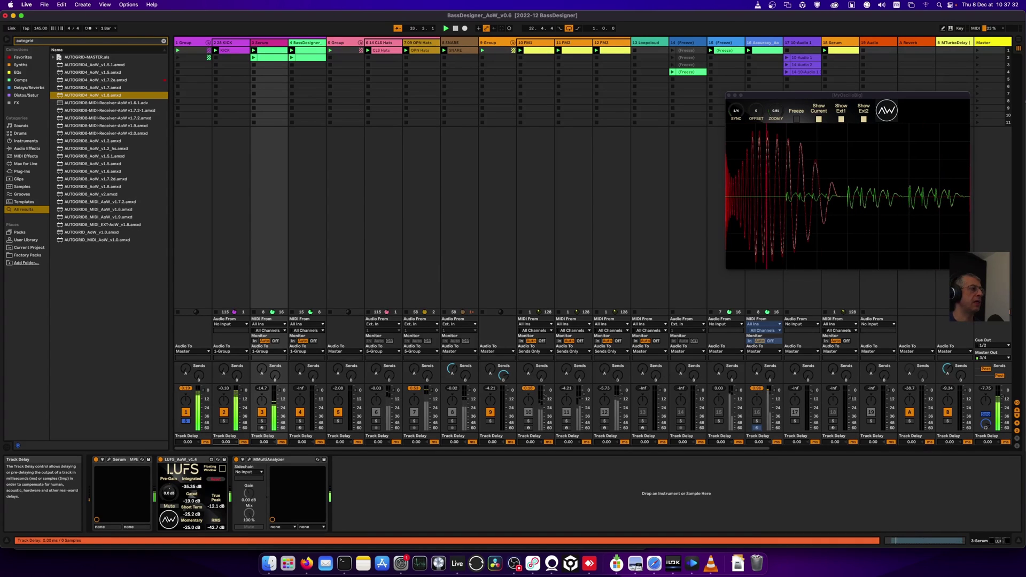
drag(231, 443, 232, 481)
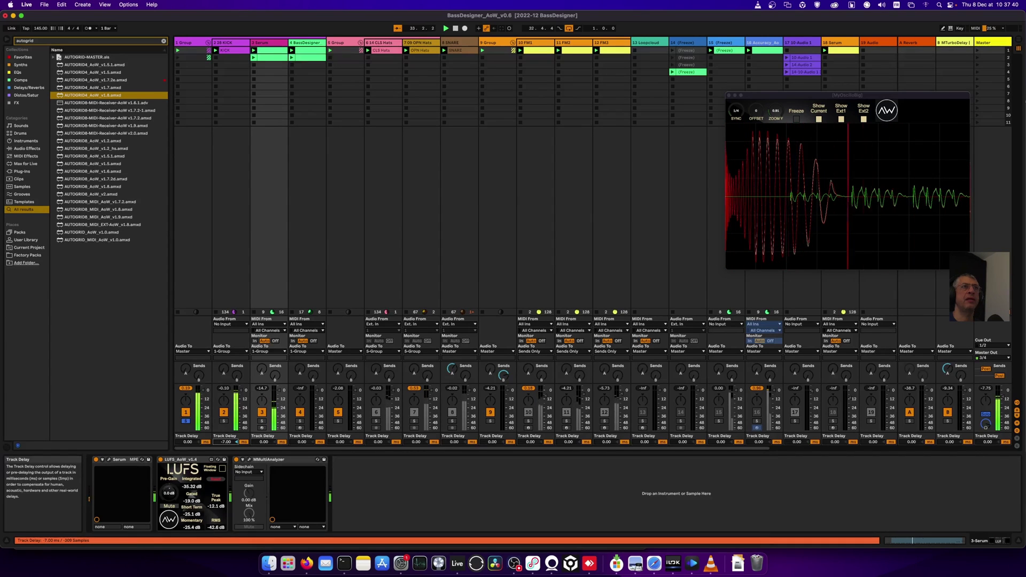
key(Up)
key(Up)
key(Up)
key(Up)
key(Up)
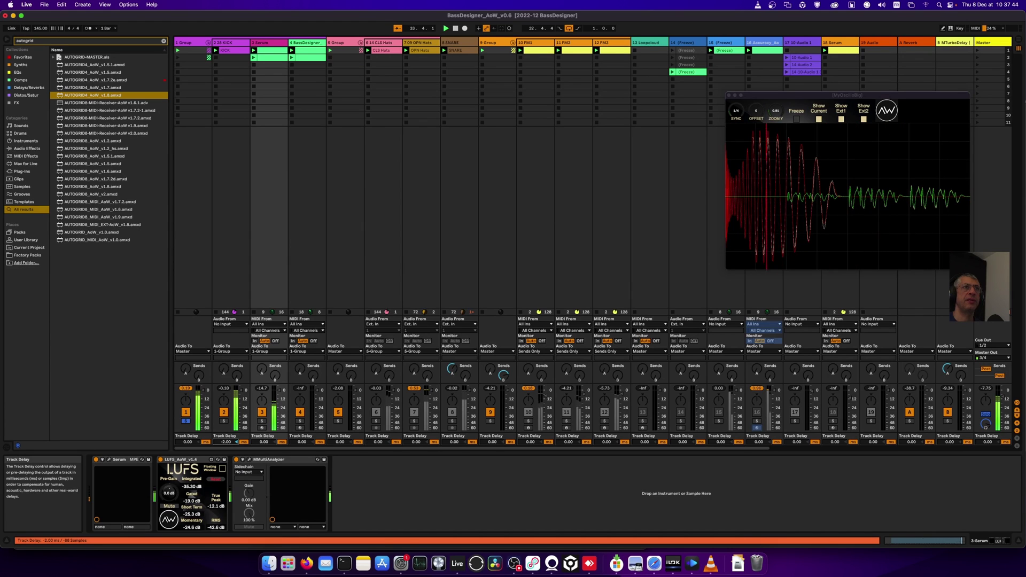
key(Up)
key(Up)
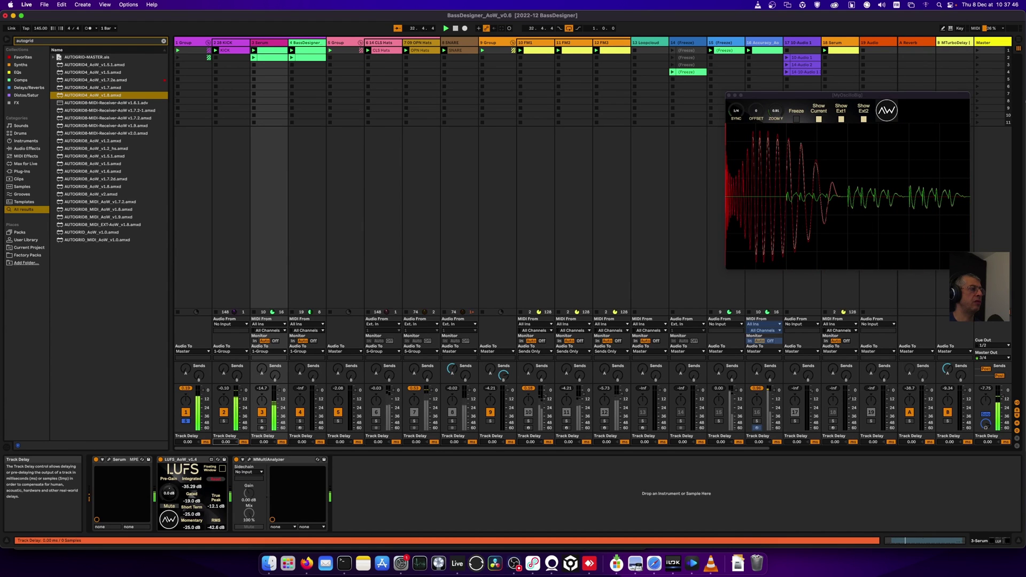